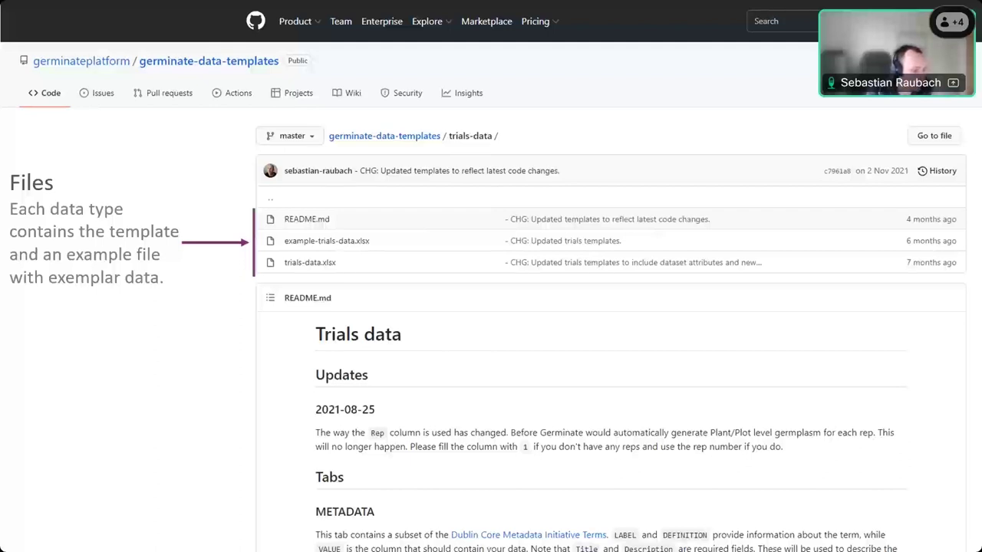
Move past the GitHub repository screenshot slides to the Data Integrity slide
scroll(491, 307, "down", 1)
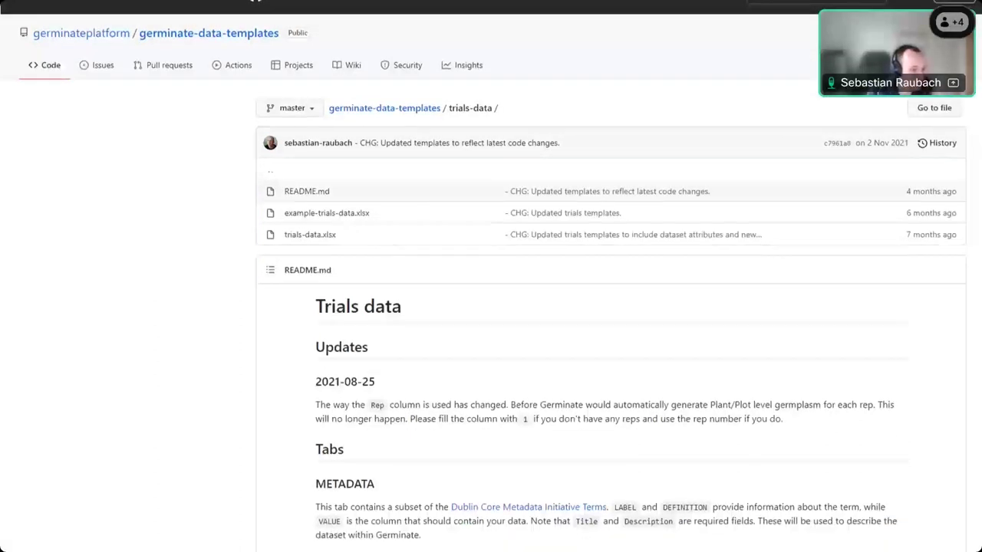
scroll(614, 306, "down", 4)
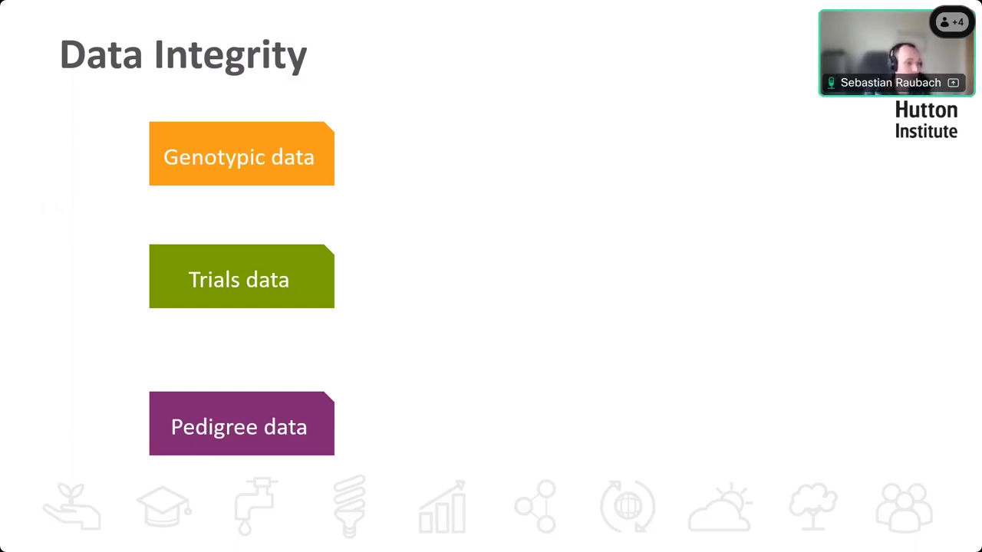
Step through the Data Integrity builds, revealing the Germplasm tabs above each data type
key("Right")
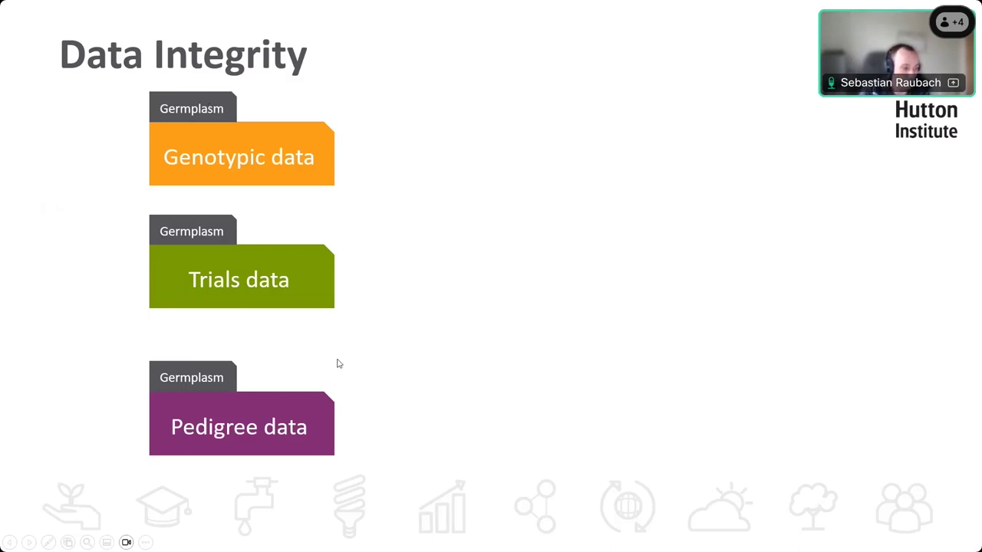
key("Right")
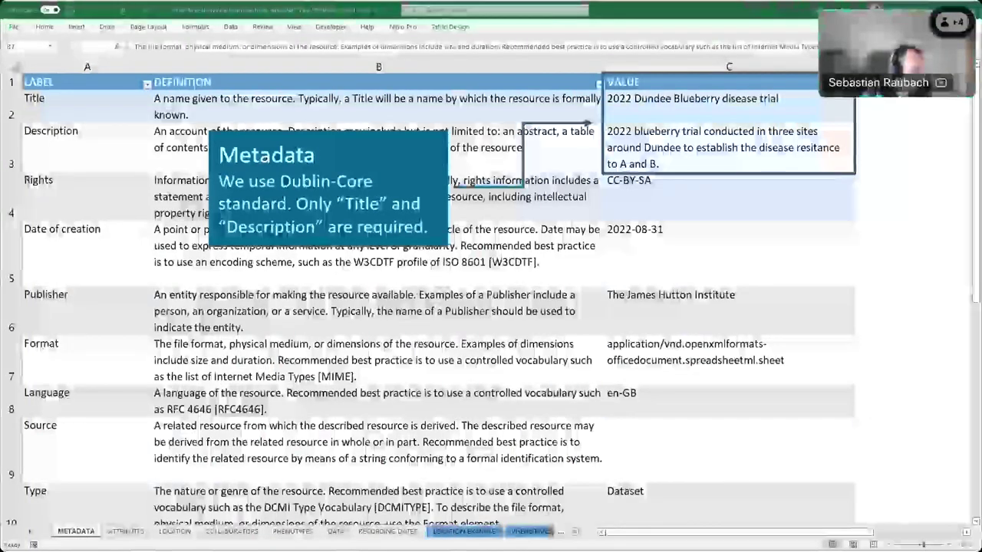
Advance to the ATTRIBUTES slide with the sample Irrigation, Fertiliser and Pesticide rows
key("ctrl+Page_Down")
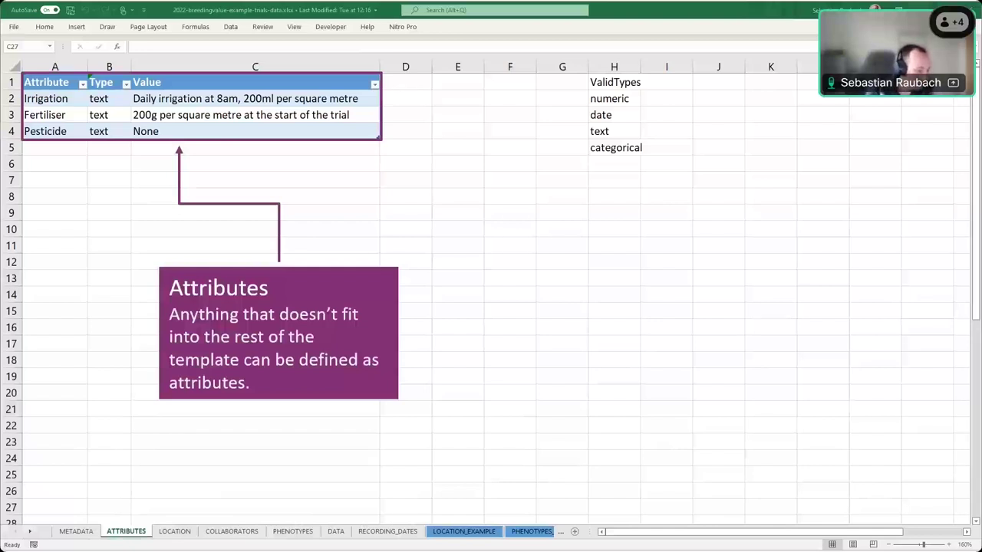
Advance to the LOCATION slide showing Balruddery Farm and Corner Field
key("ctrl+Page_Down")
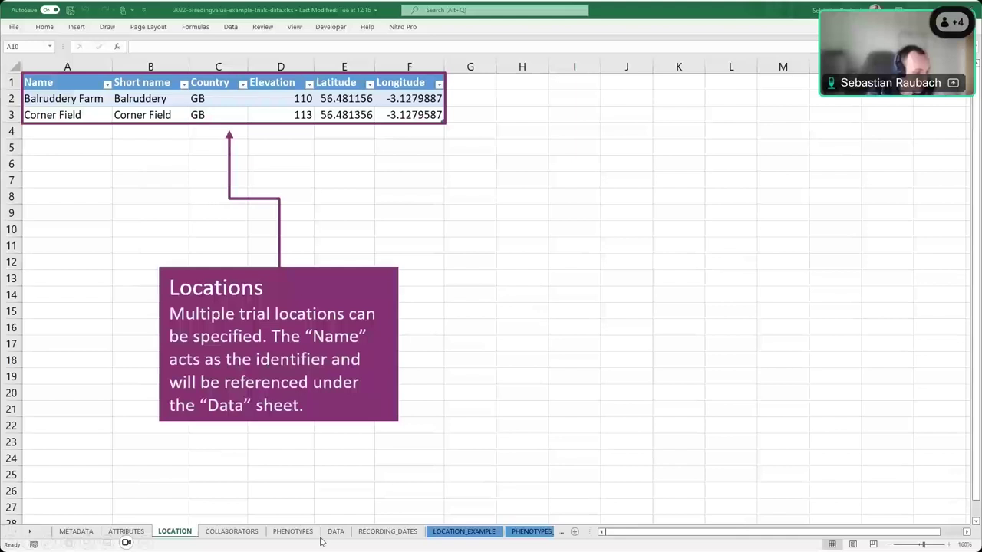
Advance to the COLLABORATORS slide and its contributor table
key("ctrl+Page_Down")
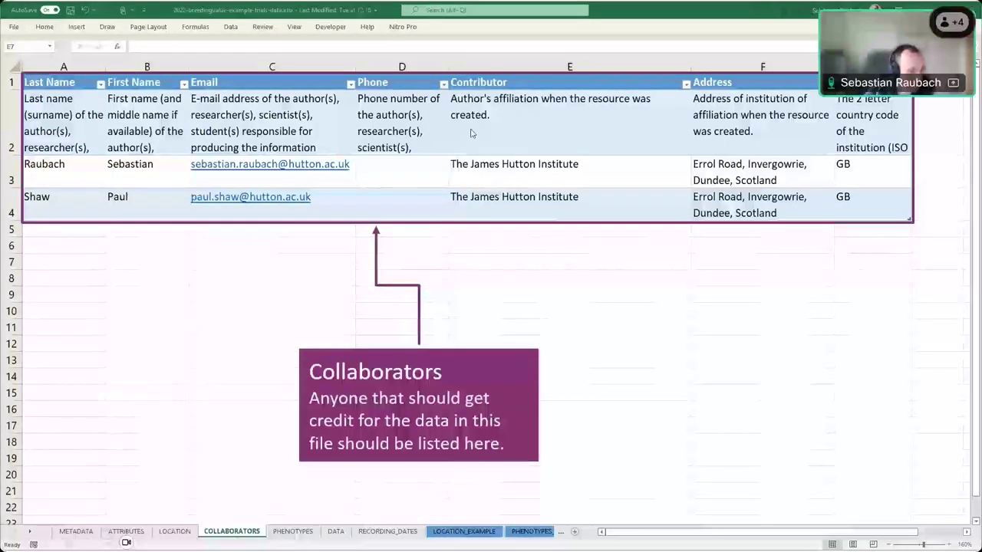
Advance to the PHENOTYPES slide defining traits like Yield and Average Fruit weight
key("ctrl+Page_Down")
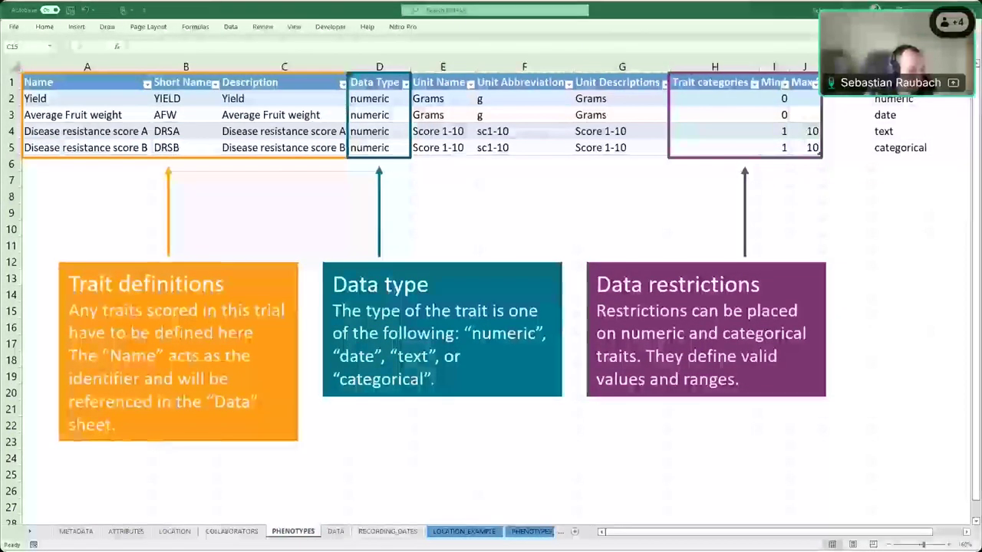
Advance to the DATA sheet slide on matrix-form trait measurements
key("ctrl+Page_Down")
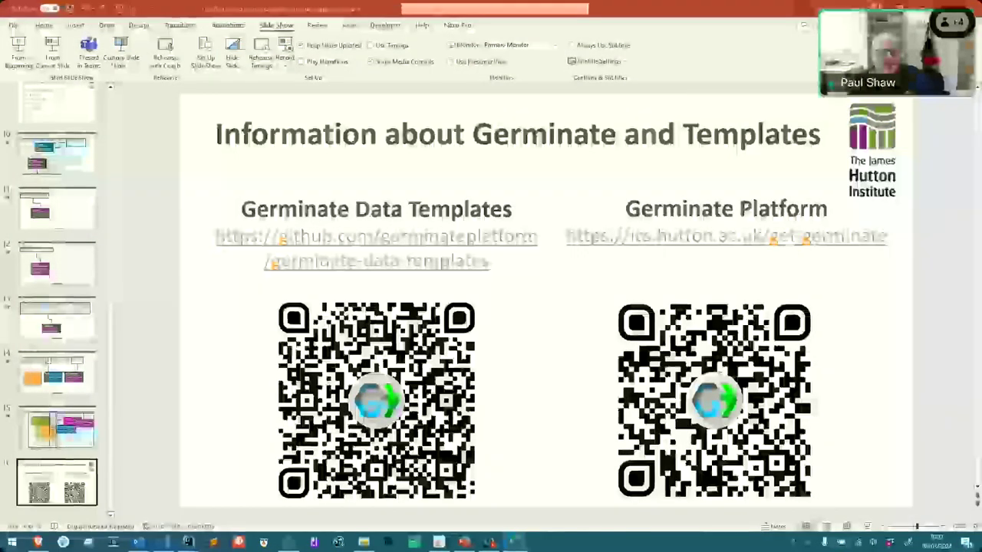
Back in the Excel DATA sheet, select CACTUAR-2017's PUID, then open and close a file browser
key("alt+Tab")
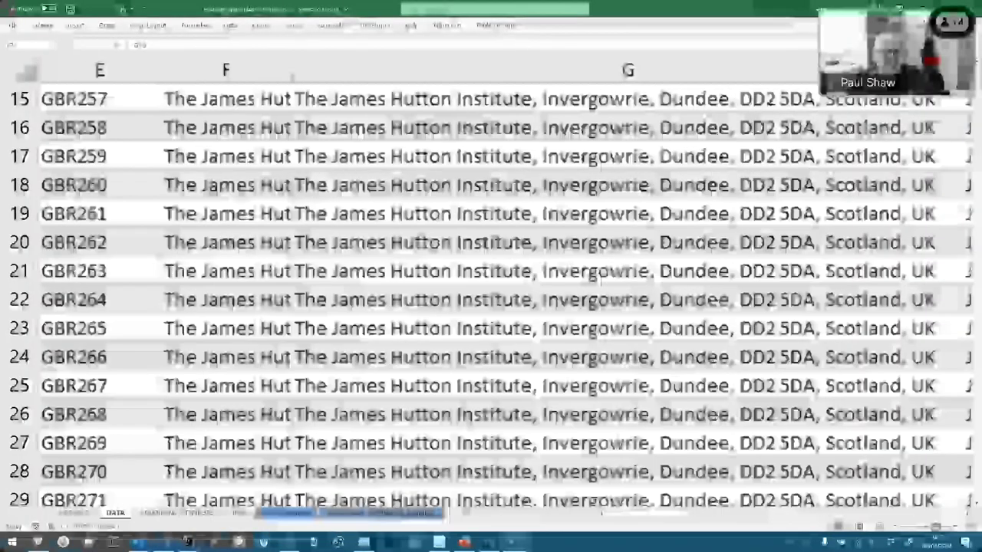
scroll(491, 289, "down", 3)
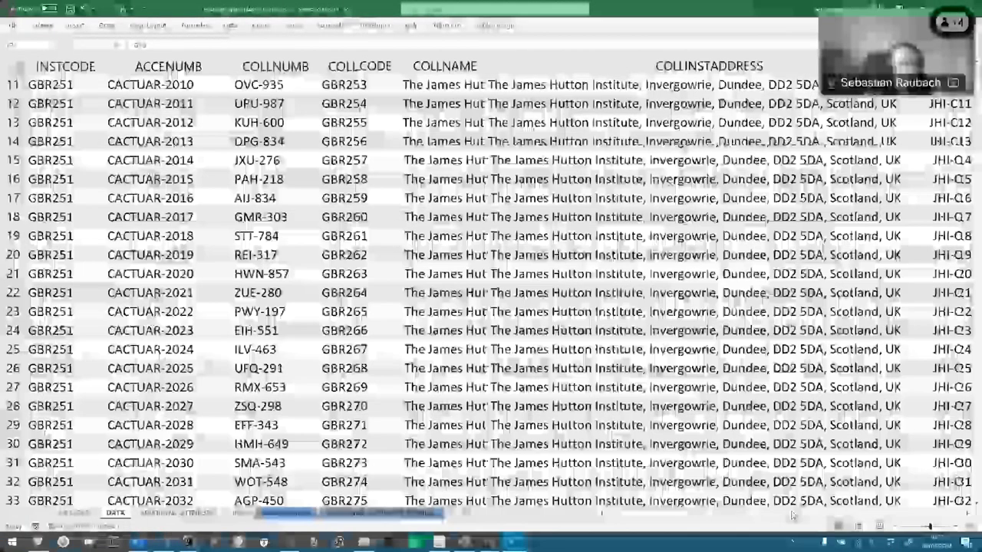
scroll(491, 288, "down", 1)
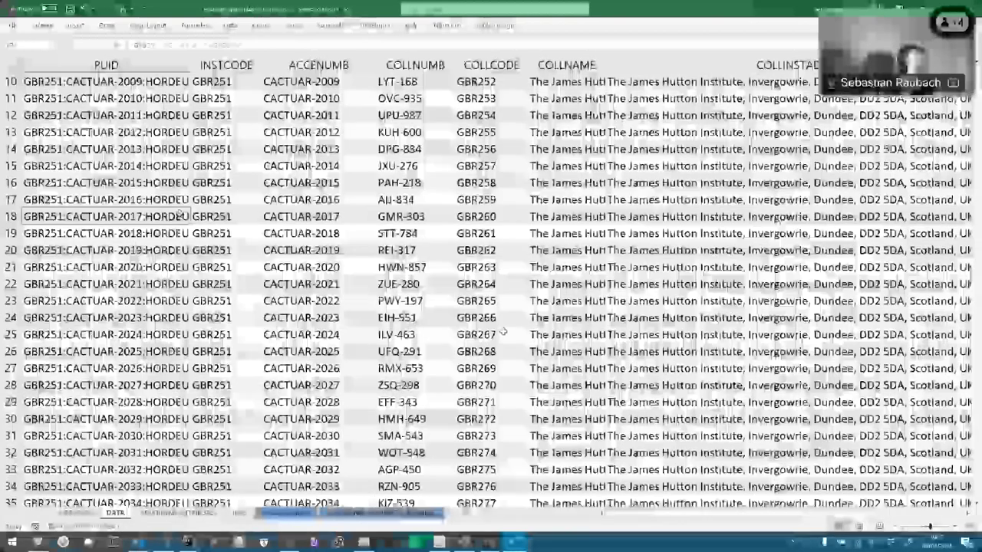
left_click(106, 216)
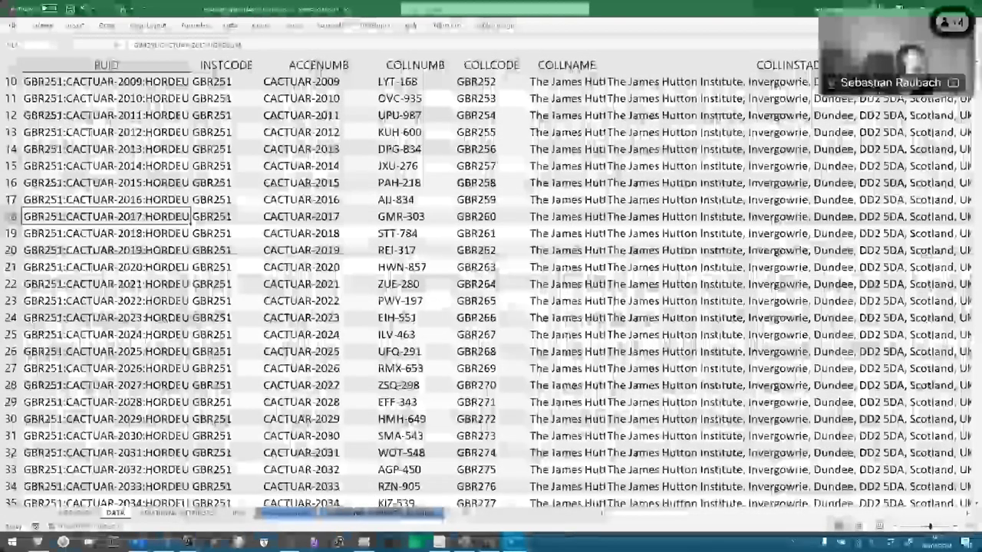
key("super+e")
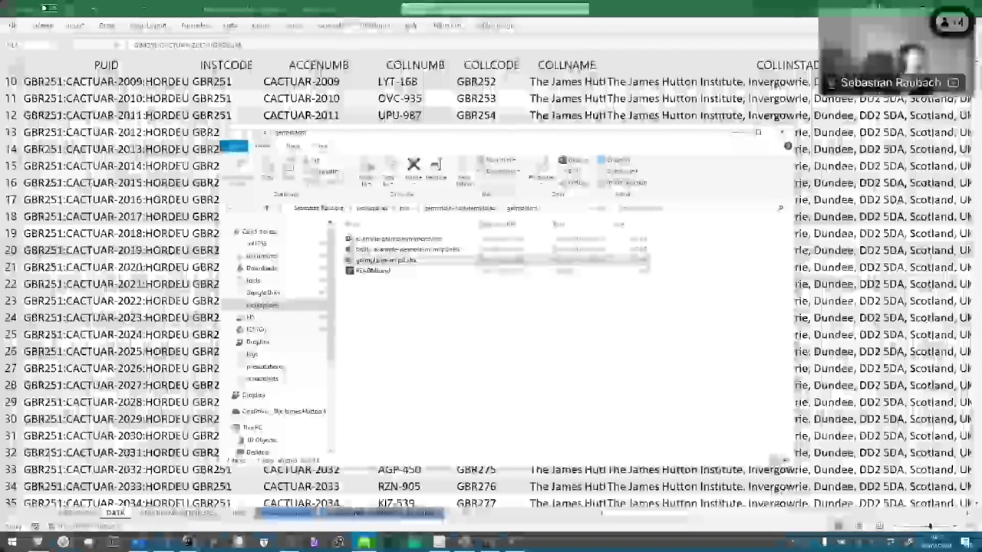
key("alt+F4")
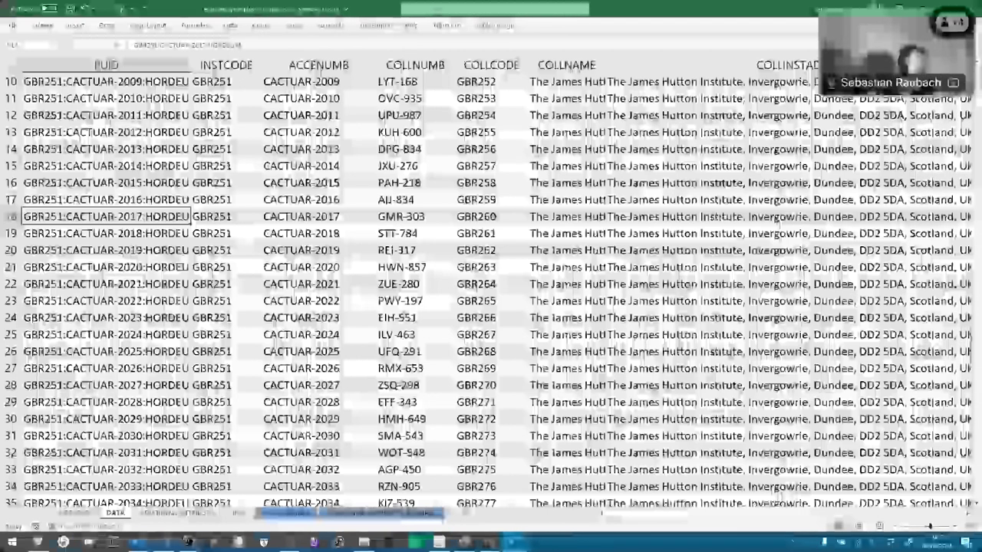
Zoom the GitHub repository page and open the germplasm folder's Germplasm MCPD README
key("alt+Tab")
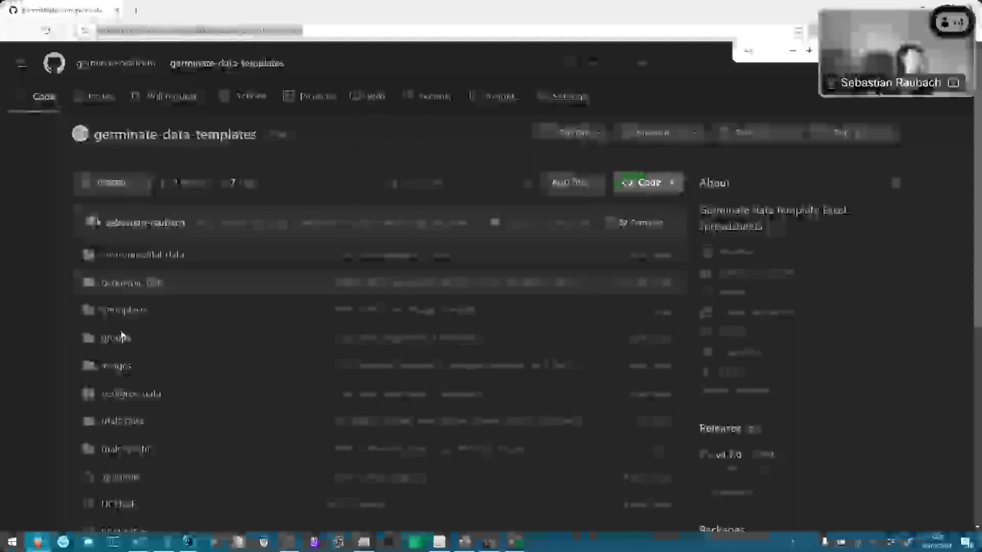
key("ctrl+plus")
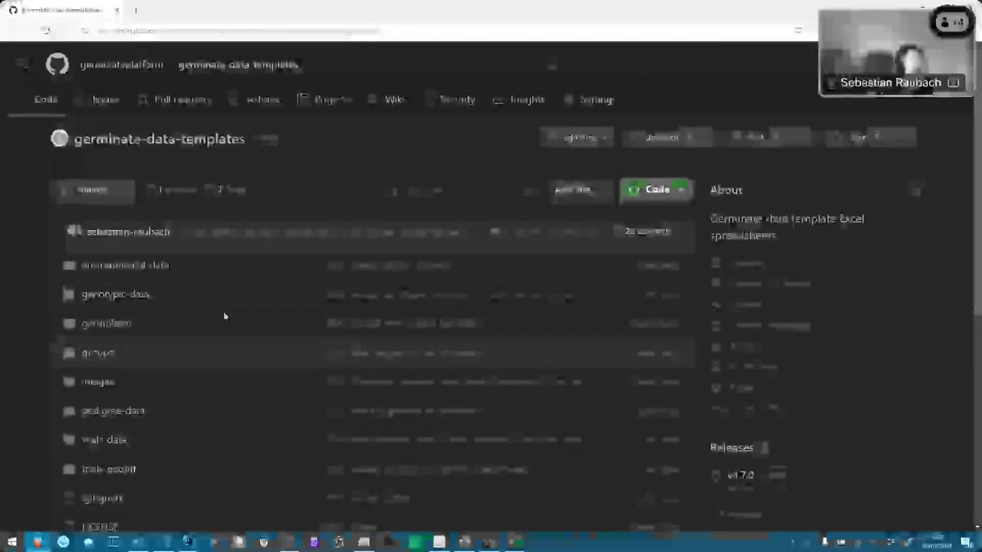
left_click(108, 323)
scroll(328, 268, "down", 5)
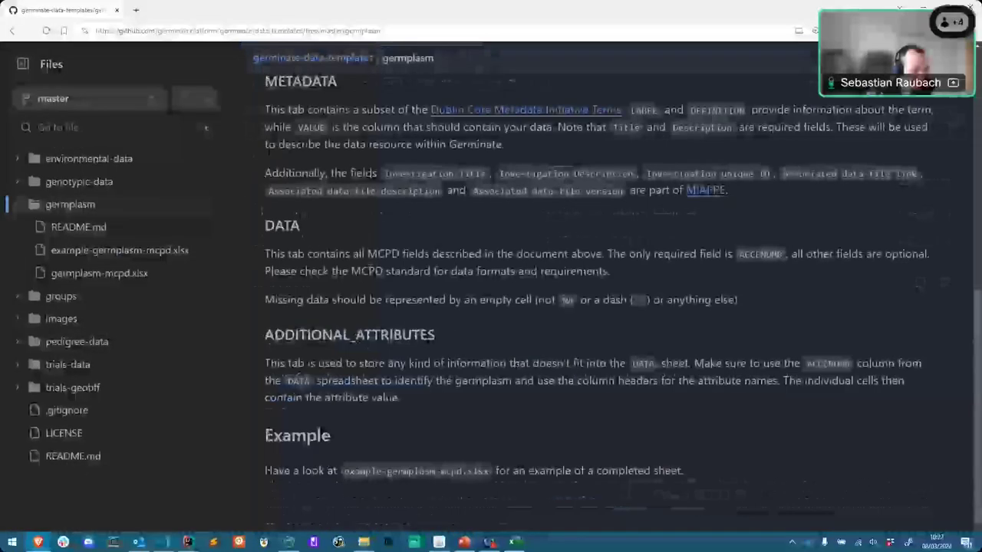
scroll(397, 152, "up", 1)
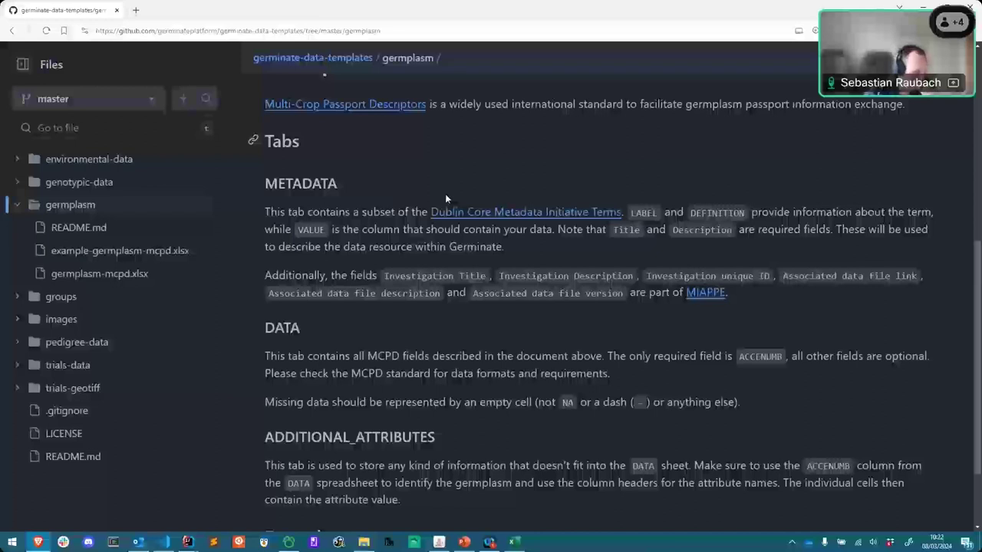
scroll(445, 198, "up", 1)
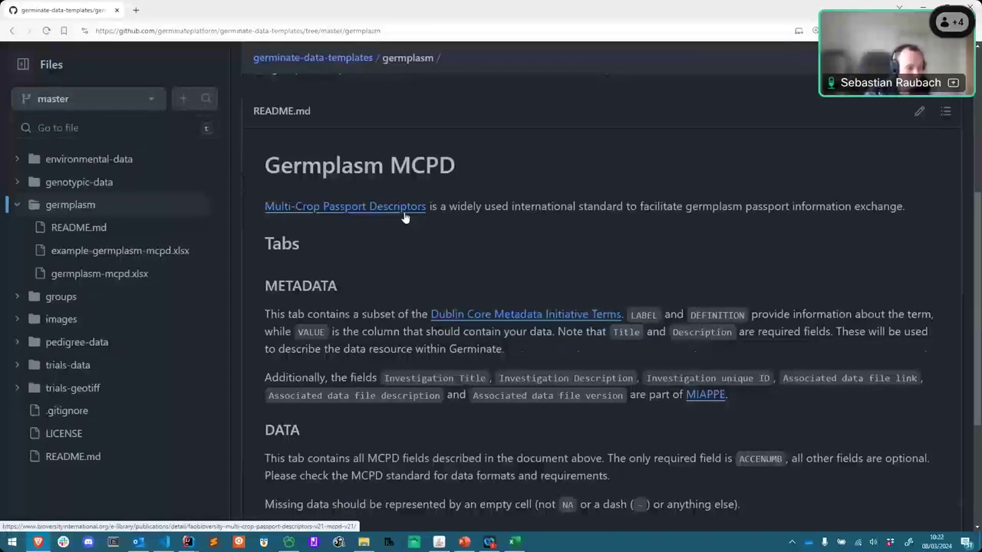
mouse_move(518, 545)
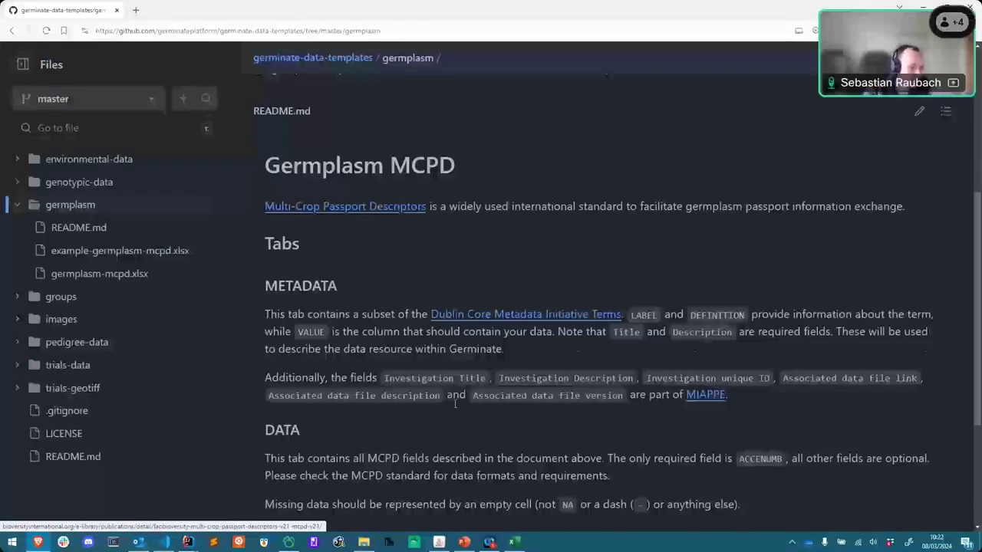
Review the INSTCODE, ACCENUMB and COLLCODE header notes in Excel, then select and deselect column C
key("alt+Tab")
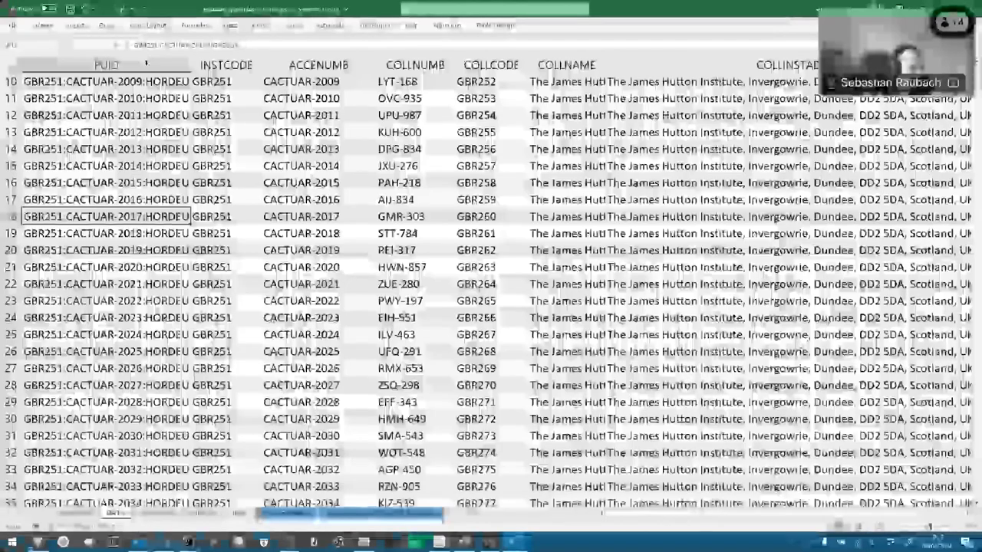
scroll(164, 88, "up", 2)
scroll(163, 88, "up", 2)
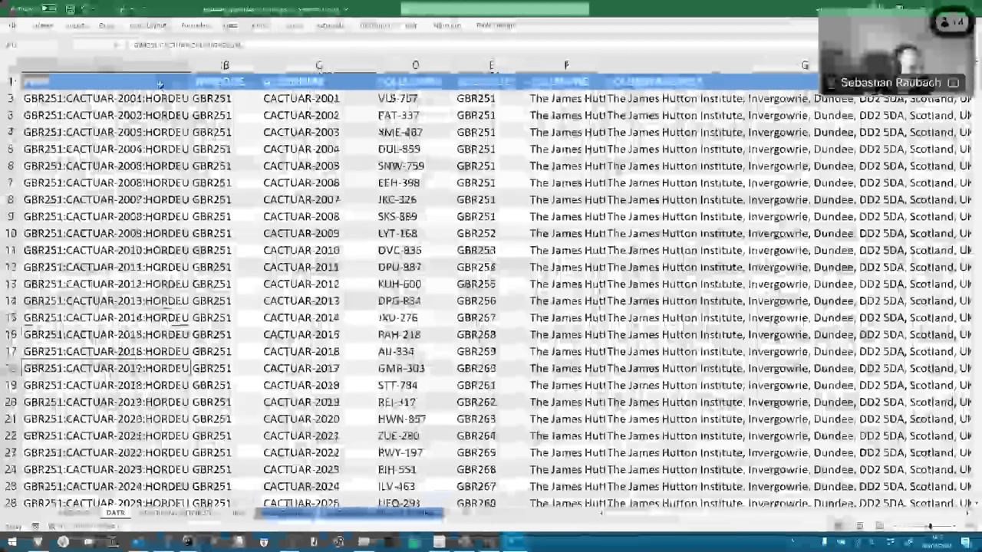
key("Right")
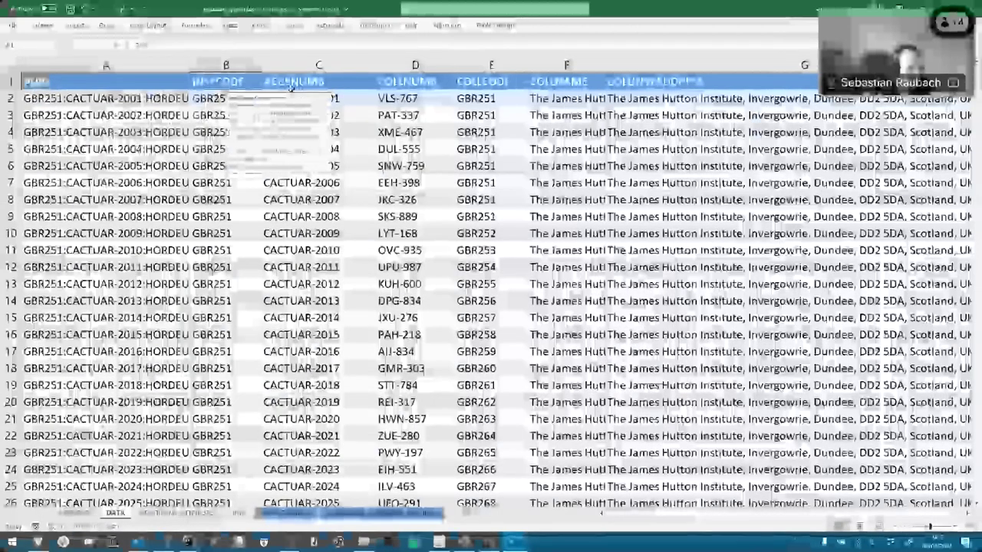
key("Right")
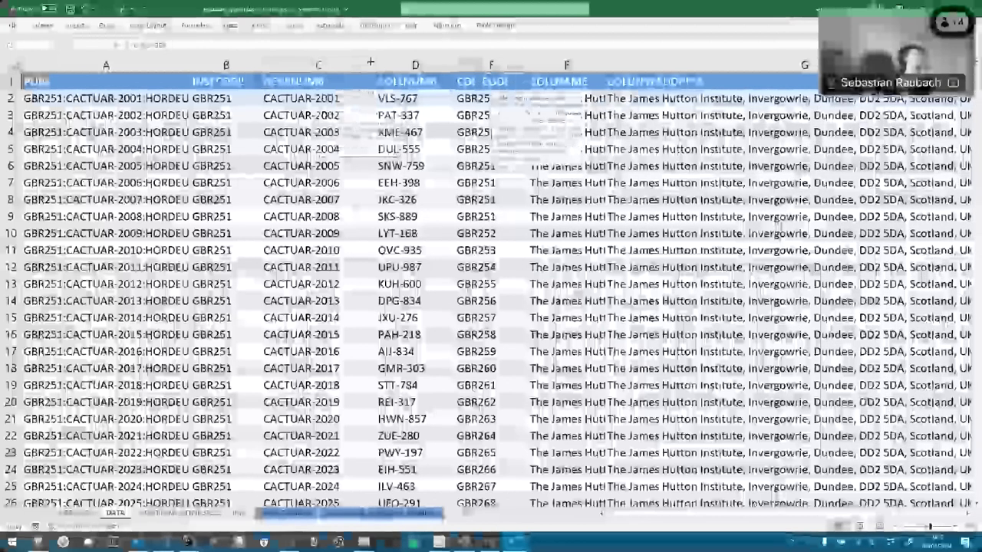
left_click(491, 80)
left_click(298, 65)
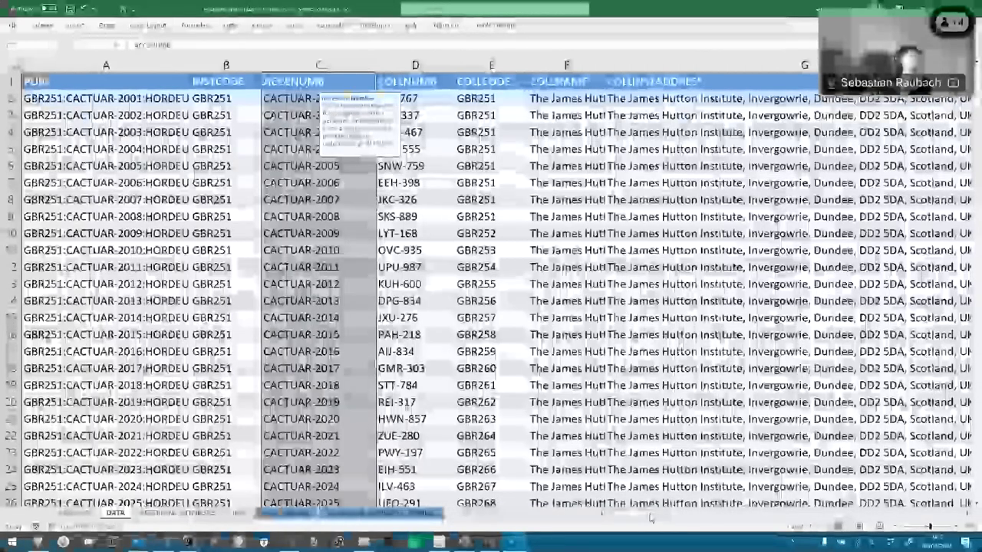
left_click(221, 251)
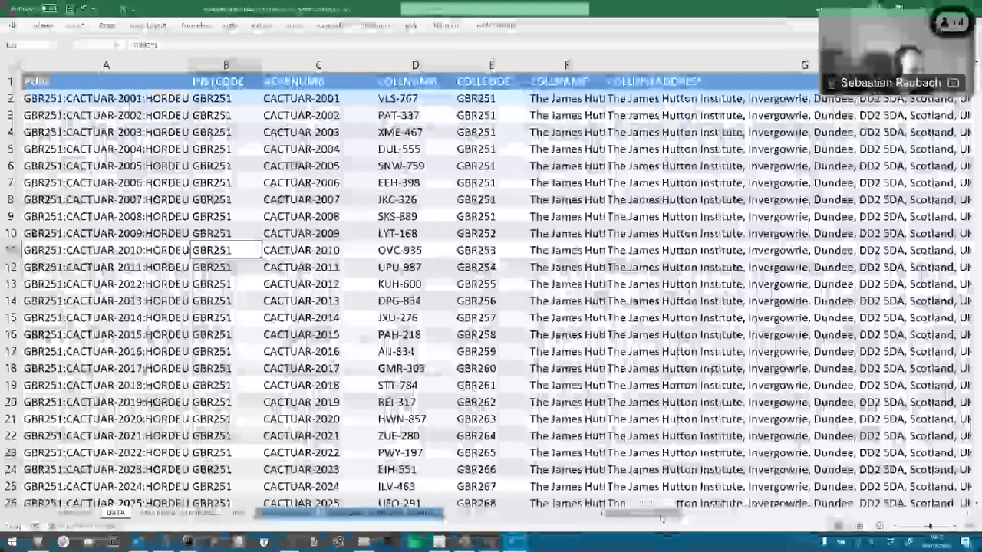
left_click_drag(661, 521, 695, 517)
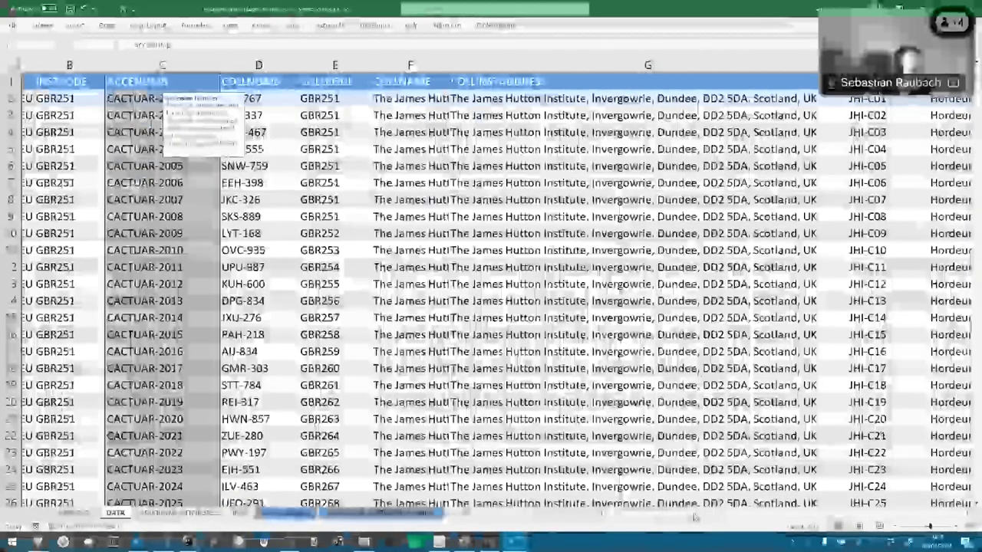
left_click_drag(694, 518, 718, 520)
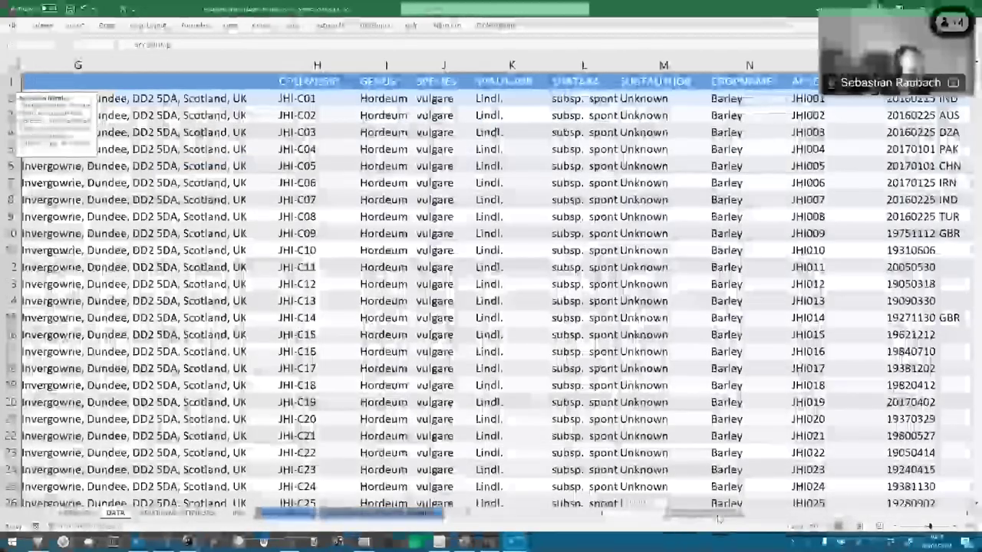
scroll(690, 521, "right", 1)
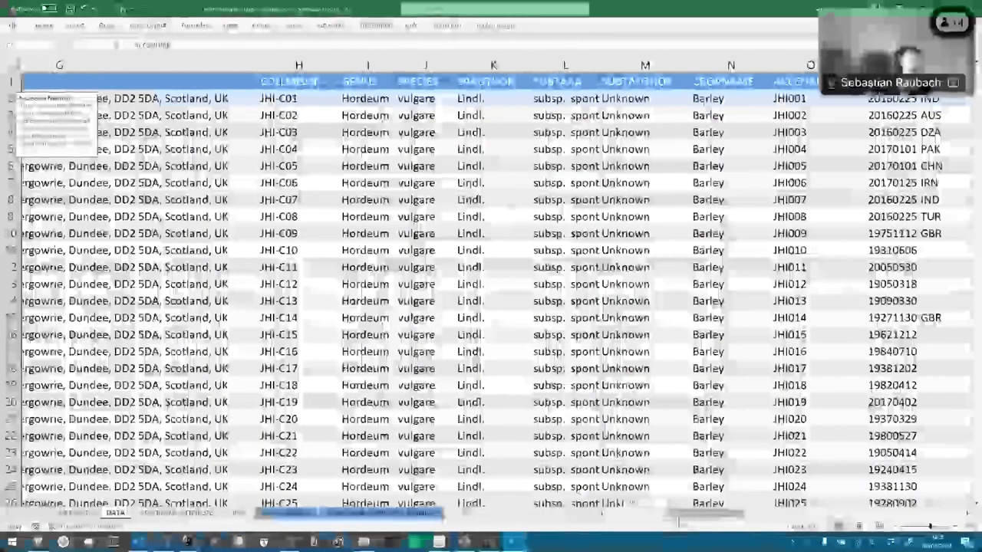
scroll(679, 522, "left", 4)
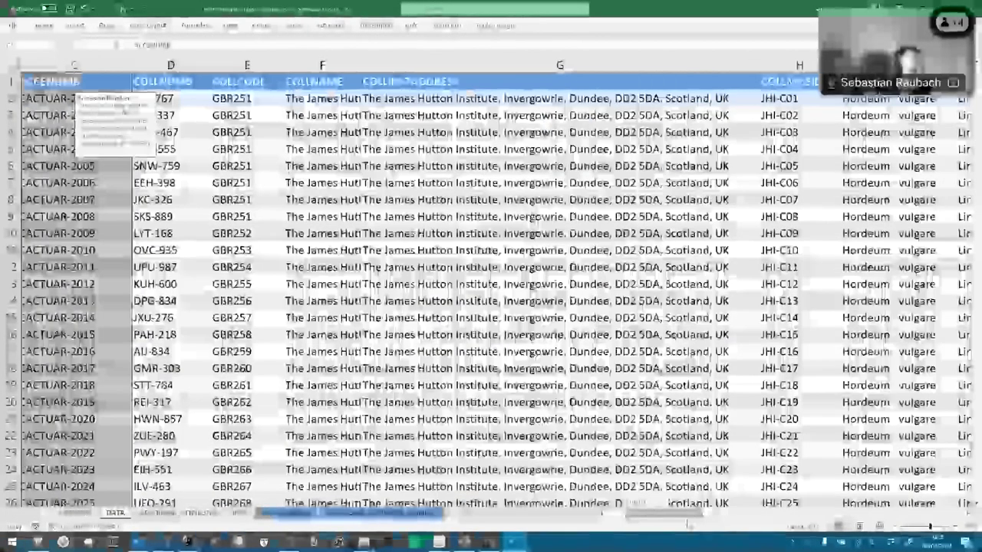
scroll(687, 524, "right", 5)
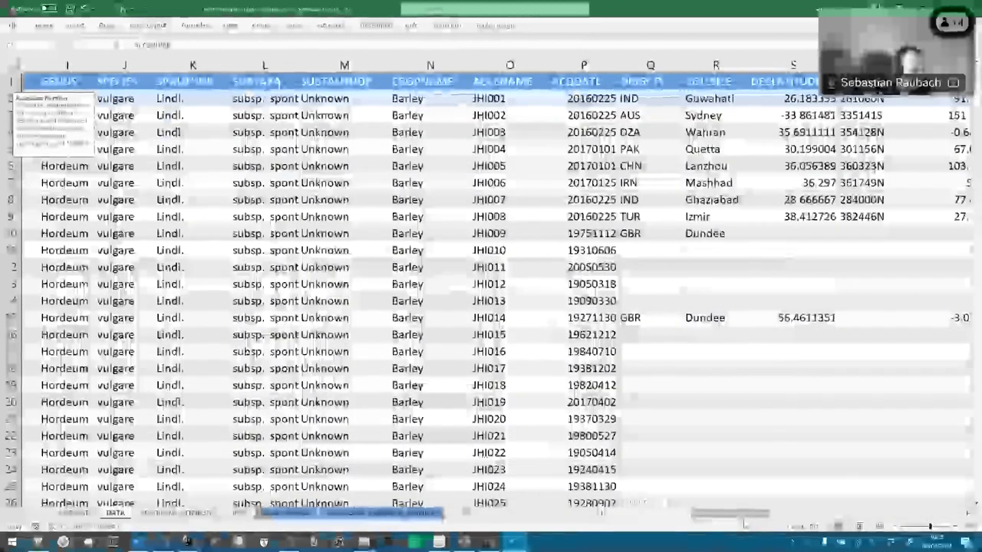
scroll(744, 524, "right", 4)
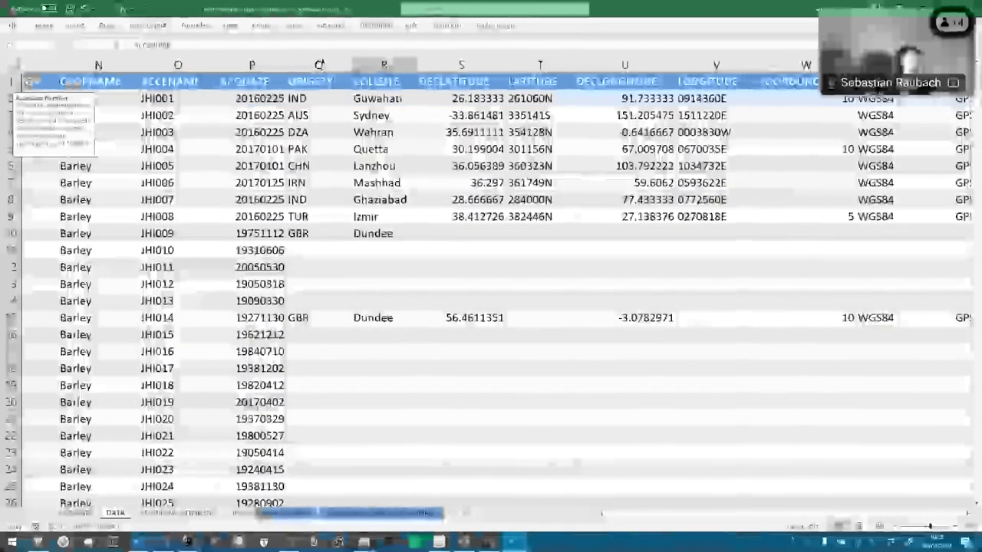
scroll(790, 520, "right", 2)
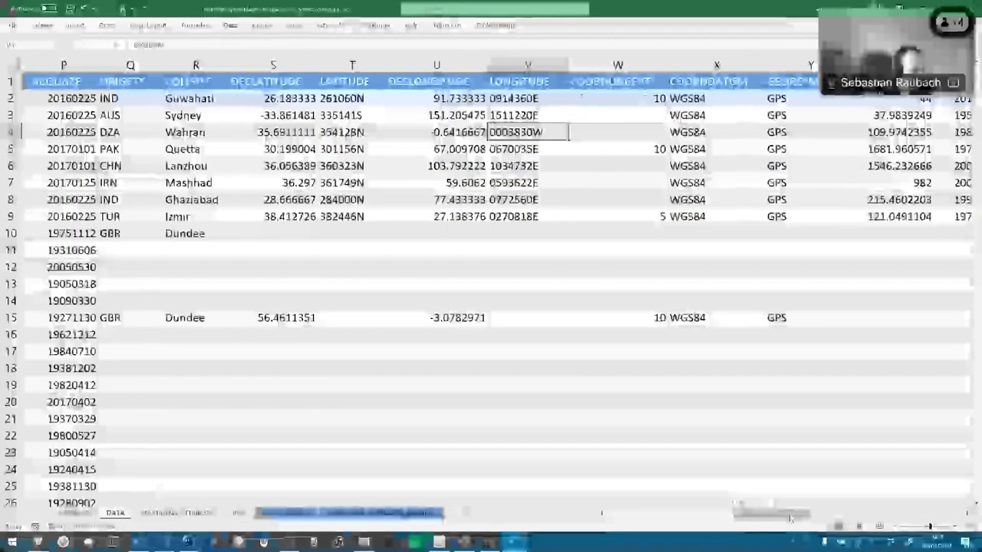
scroll(790, 519, "right", 4)
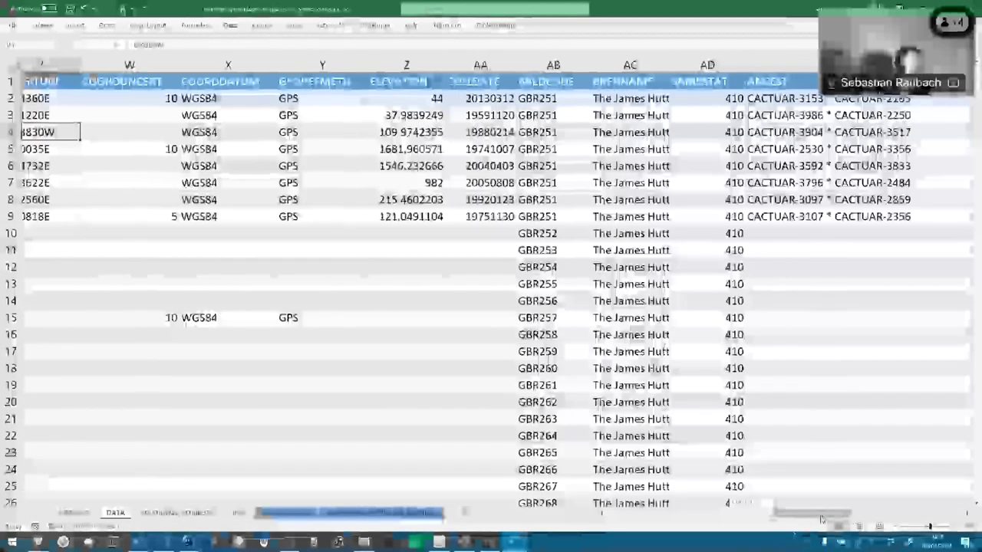
scroll(829, 521, "right", 2)
scroll(836, 521, "right", 2)
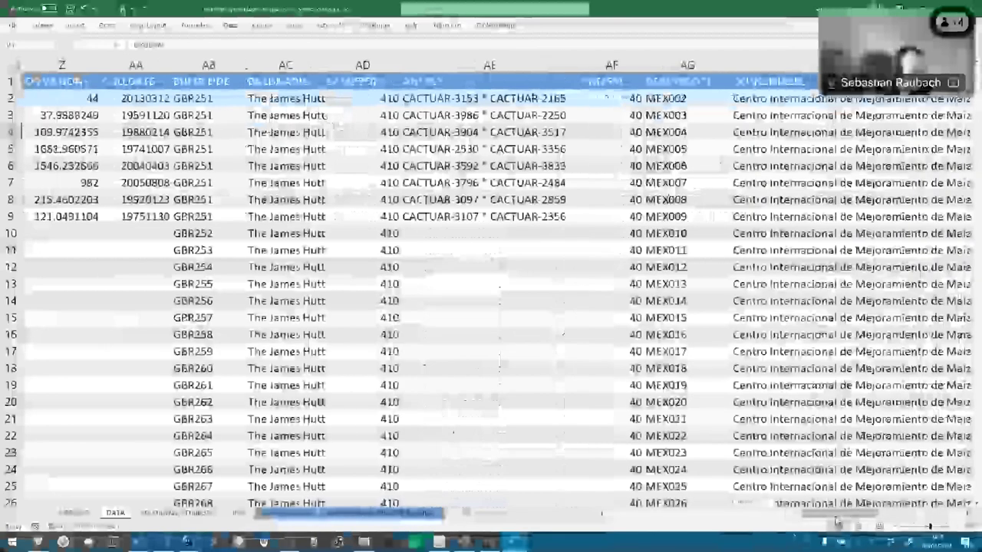
scroll(836, 521, "right", 4)
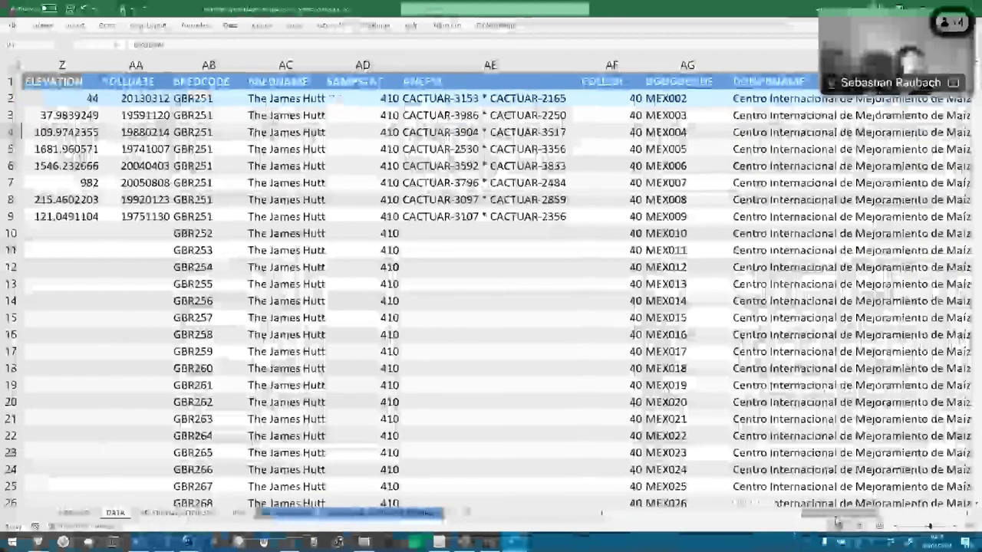
scroll(879, 522, "right", 4)
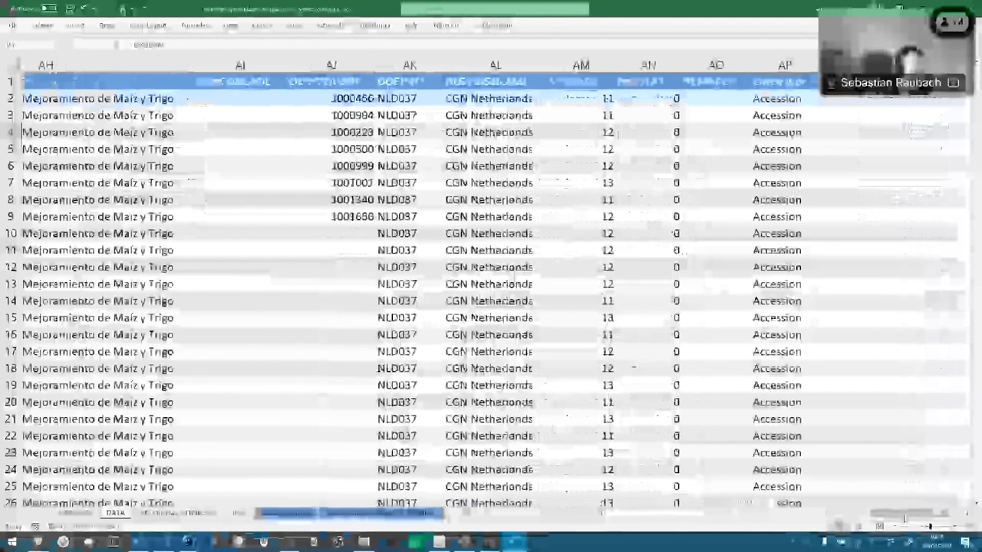
scroll(905, 520, "left", 3)
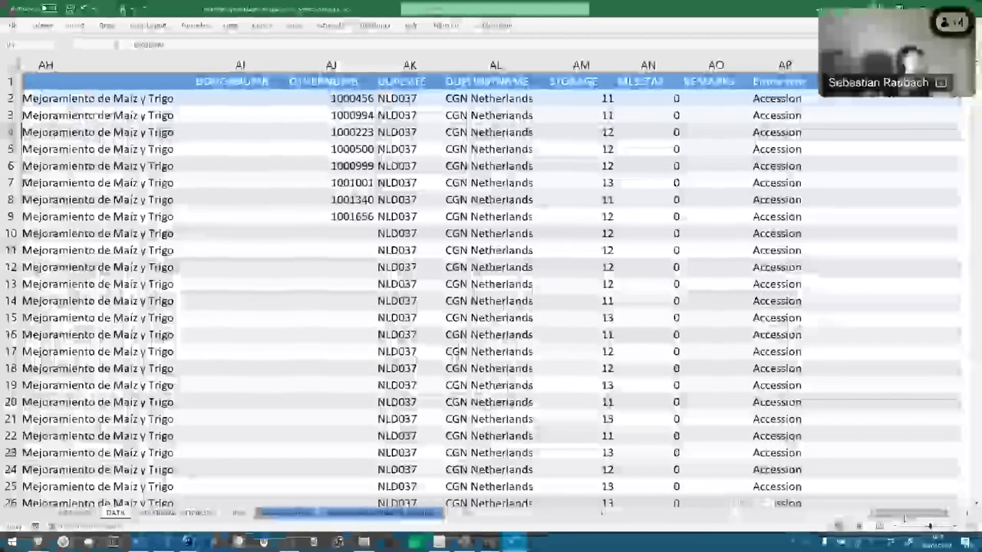
scroll(844, 519, "left", 4)
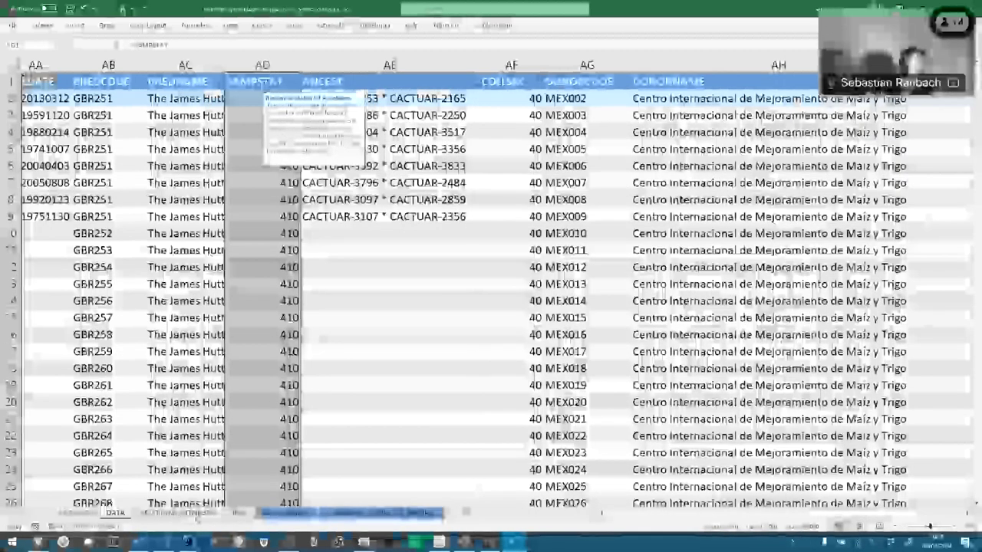
left_click(239, 512)
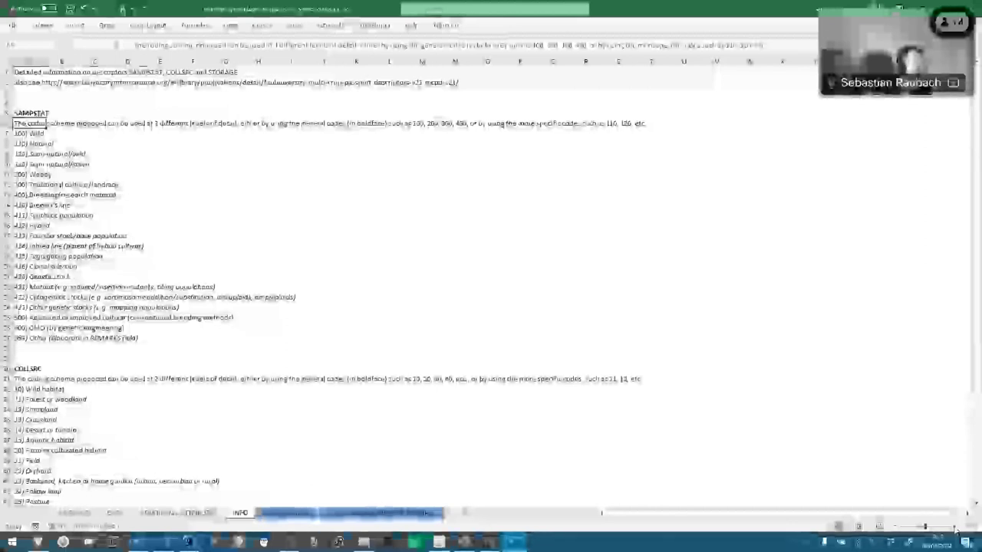
scroll(567, 287, "up", 4)
left_click(61, 212)
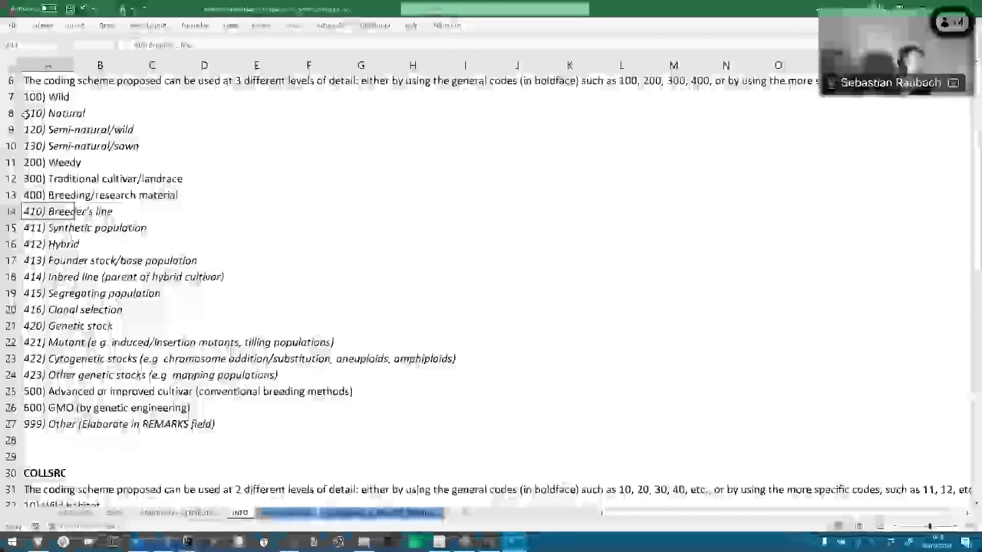
key("Up")
key("Up")
key("Up")
key("Up")
key("Up")
key("Up")
key("Up")
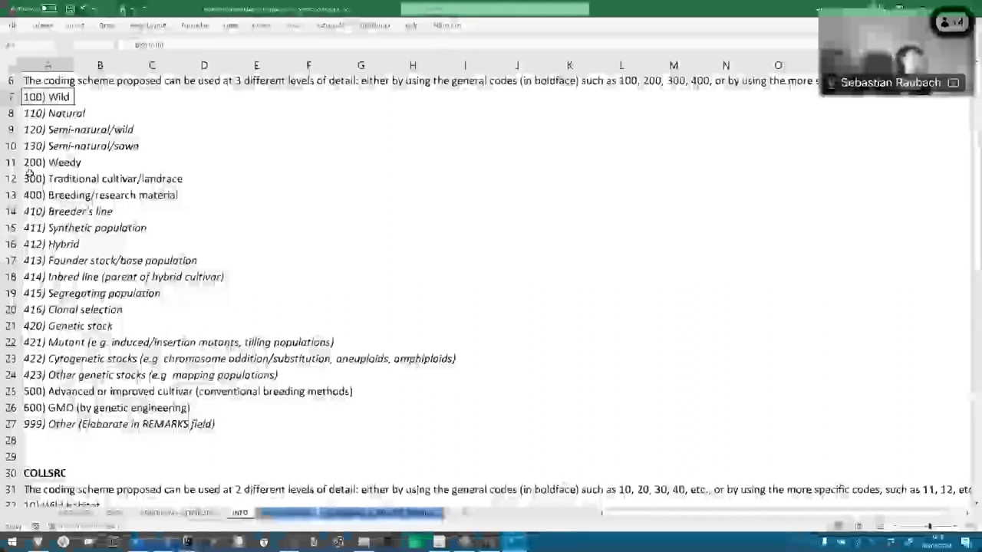
left_click(55, 175)
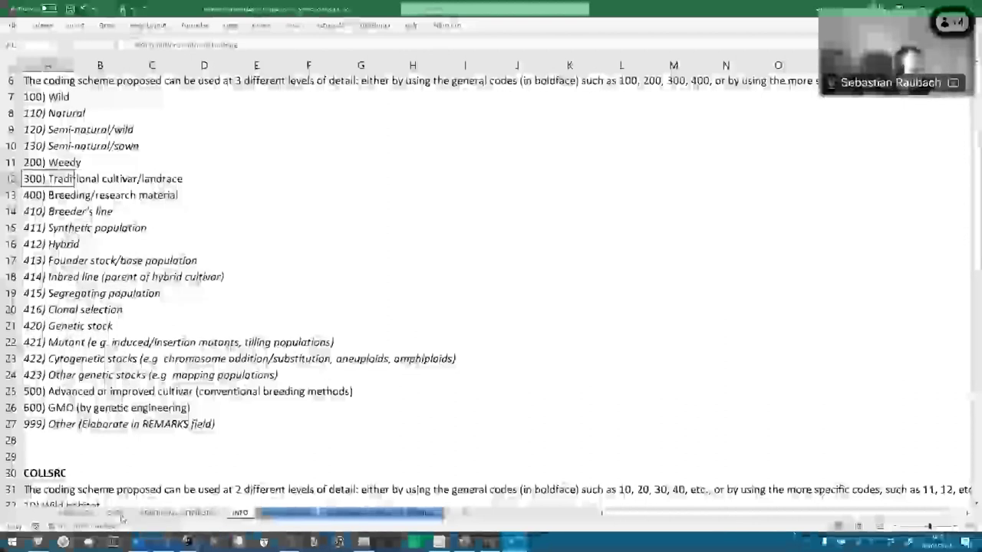
Show the ANCEST column's guidance note in the sample DATA sheet, then bring up the GitHub repository
left_click(522, 541)
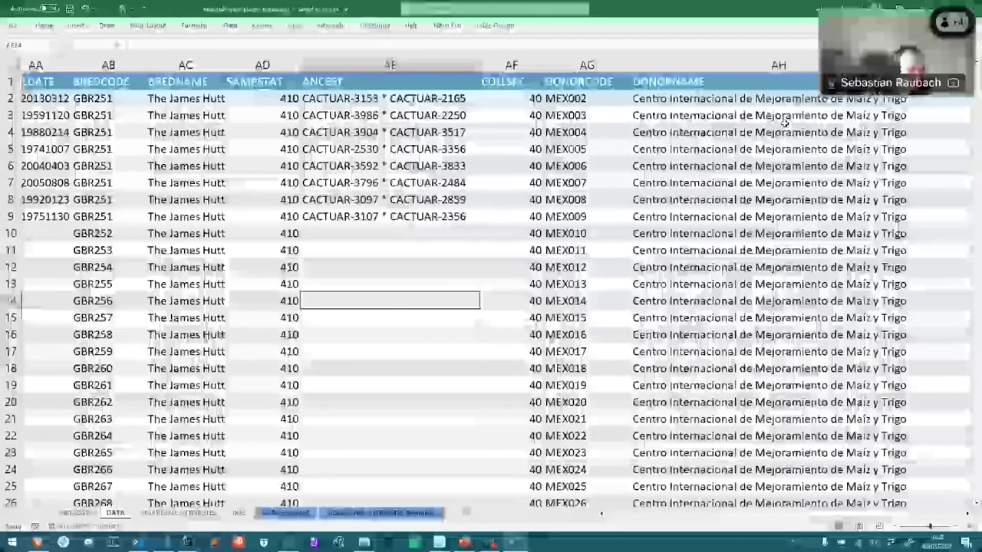
left_click(390, 64)
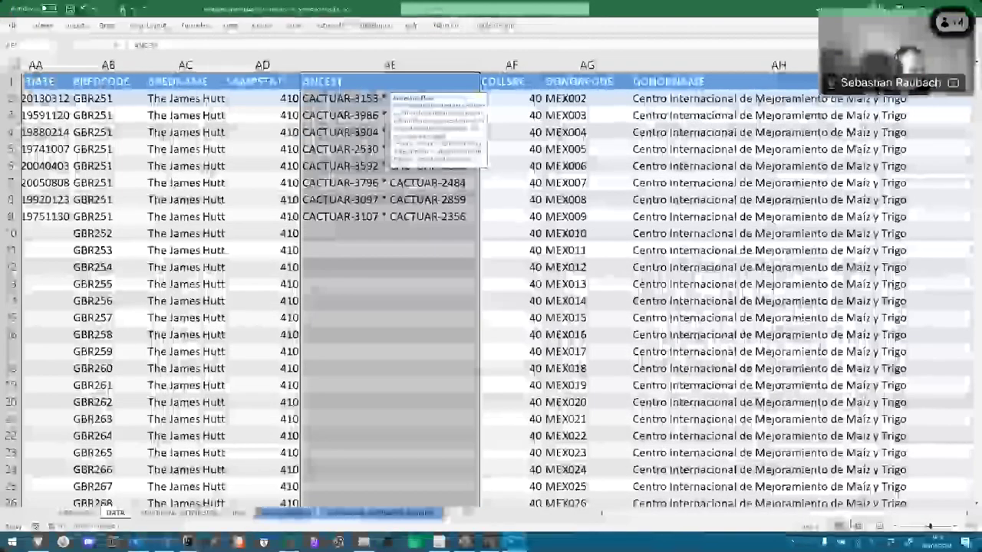
scroll(490, 291, "right", 3)
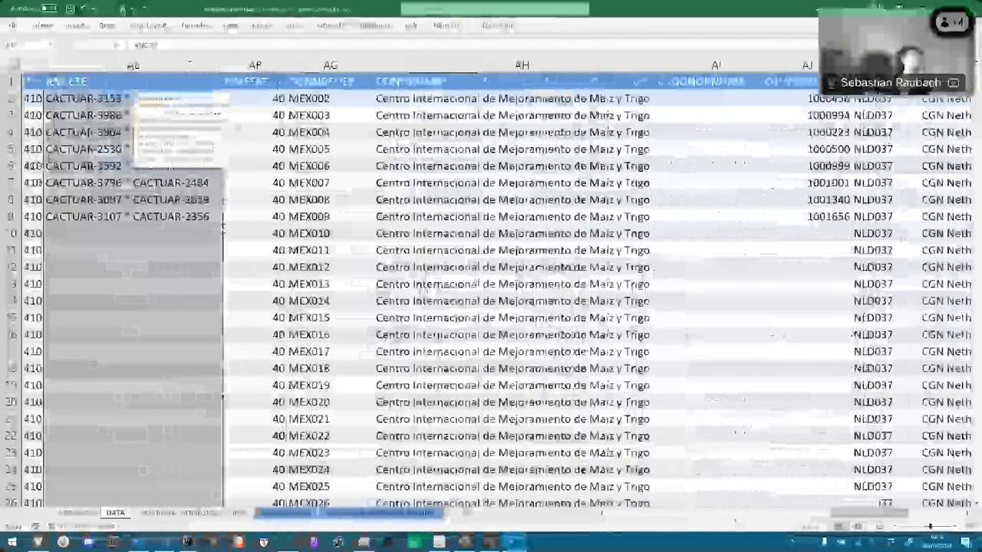
scroll(616, 529, "left", 10)
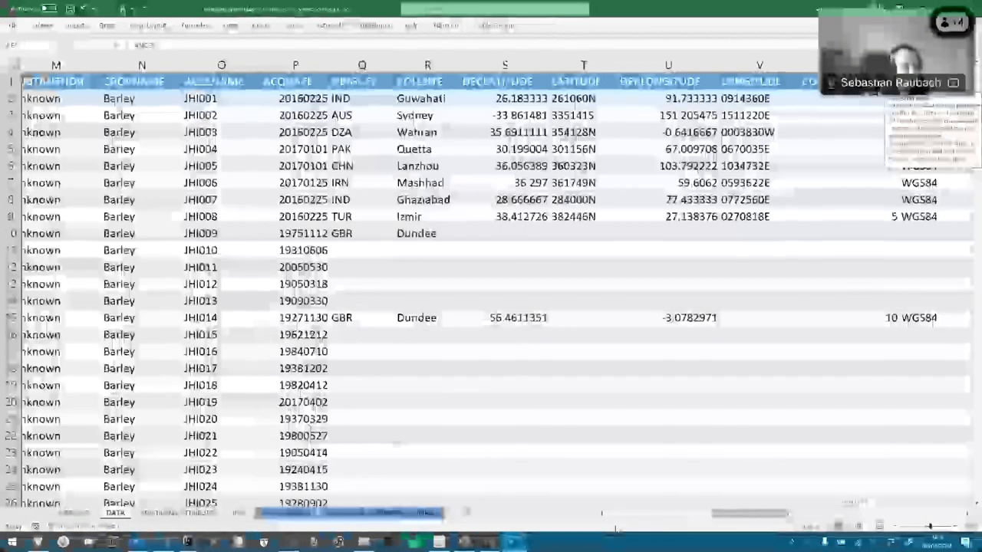
scroll(349, 240, "left", 6)
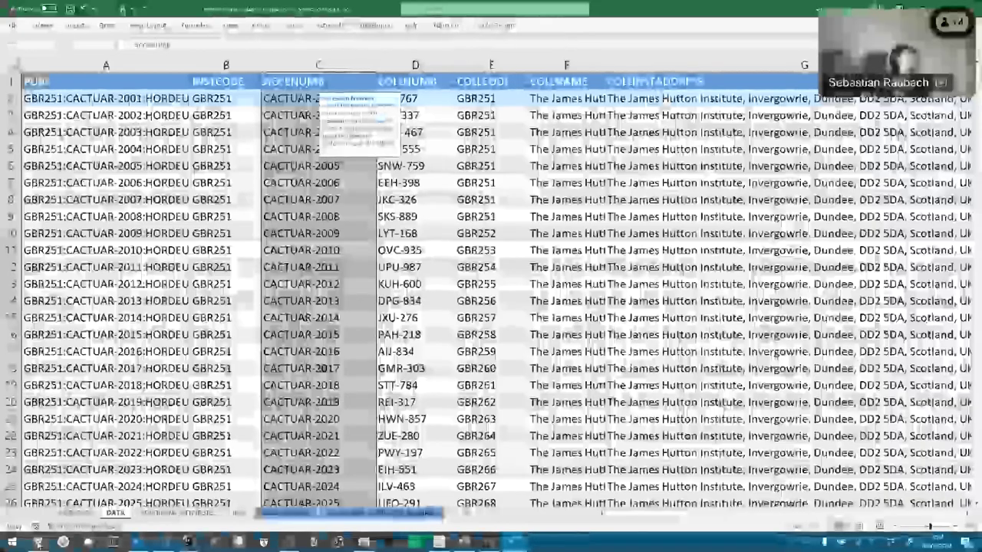
key("alt+Tab")
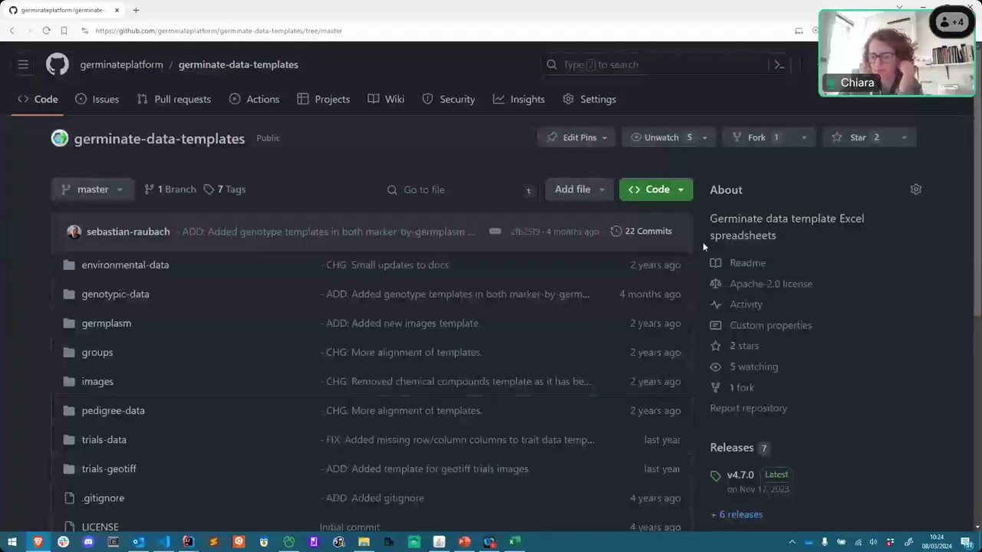
Glance over the germinate-data-templates repository page, then return to the sample workbook's GBR251 accessions
scroll(703, 241, "down", 2)
scroll(702, 242, "up", 2)
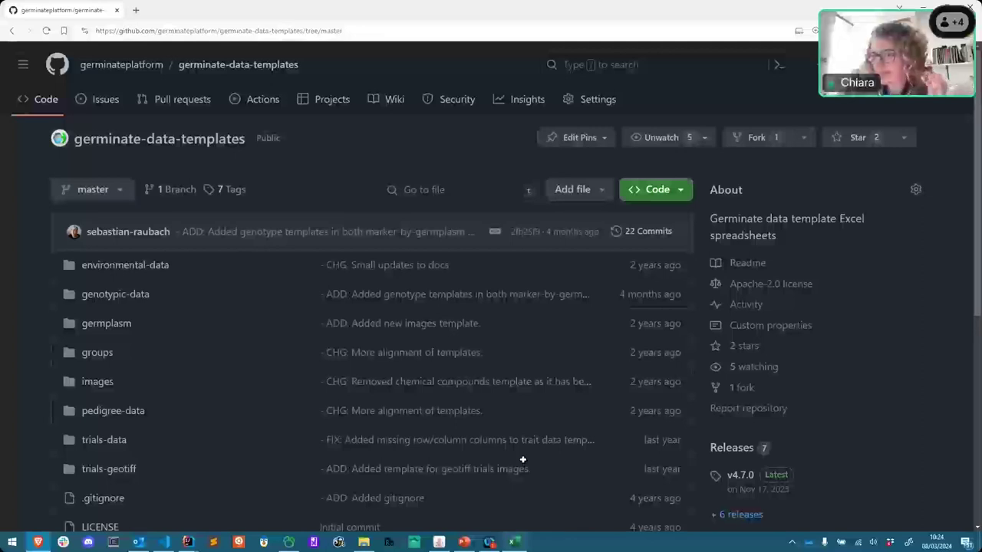
key("alt+Tab")
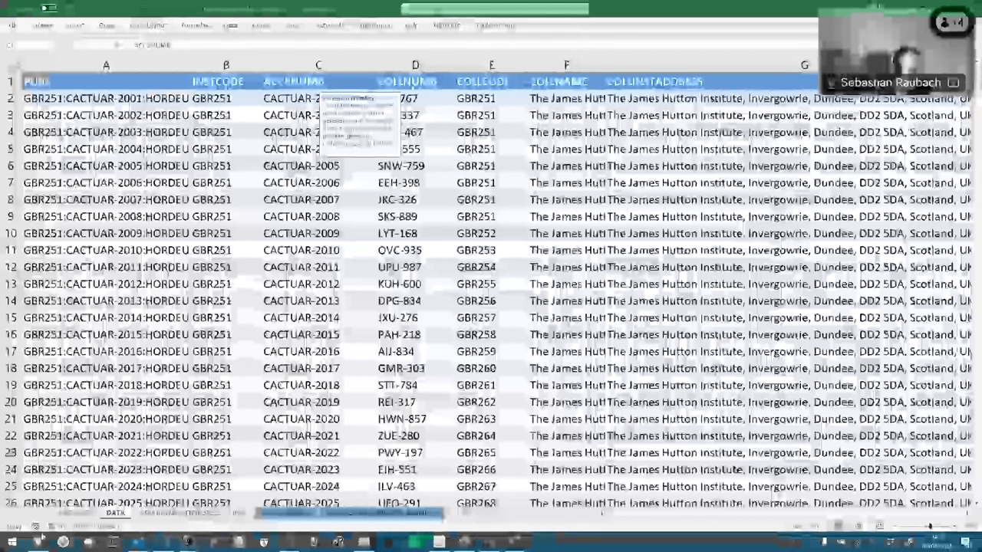
Bring the germinate-data-templates repository page back in front of Excel
key("alt+Tab")
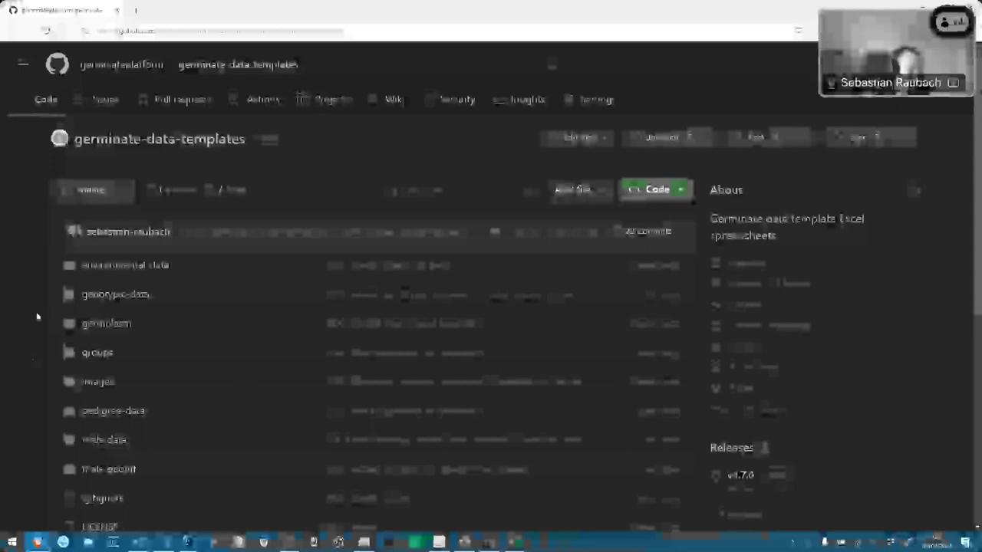